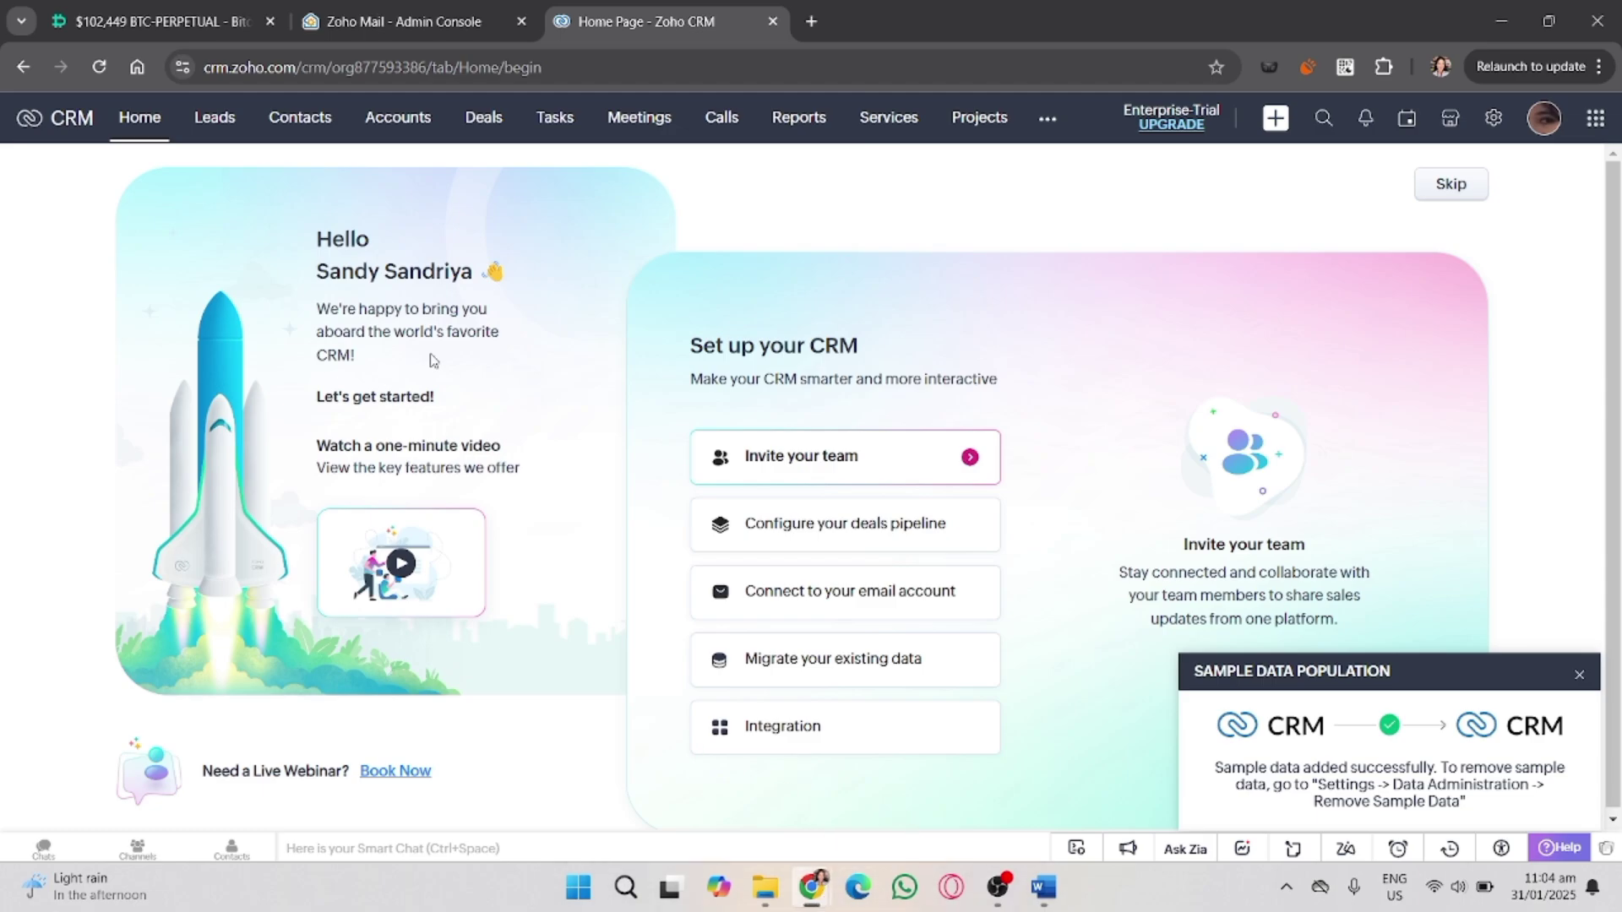
Step: Open CRM Setup and go to the Google integrations page under Marketplace
left_click(1495, 118)
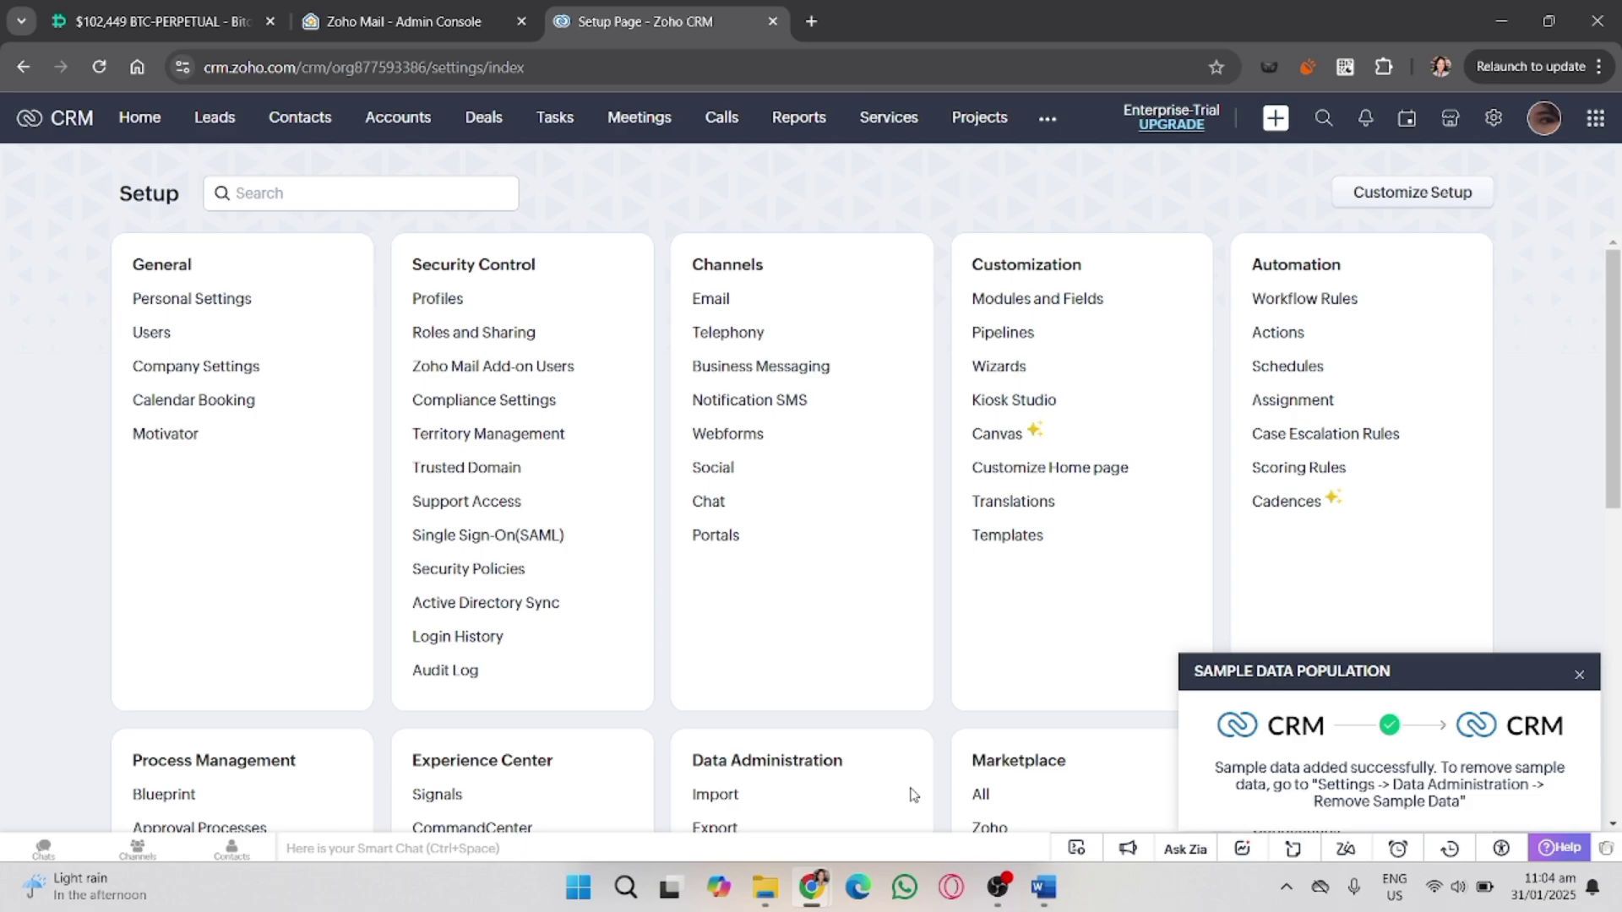
scroll(909, 795, "down", 3)
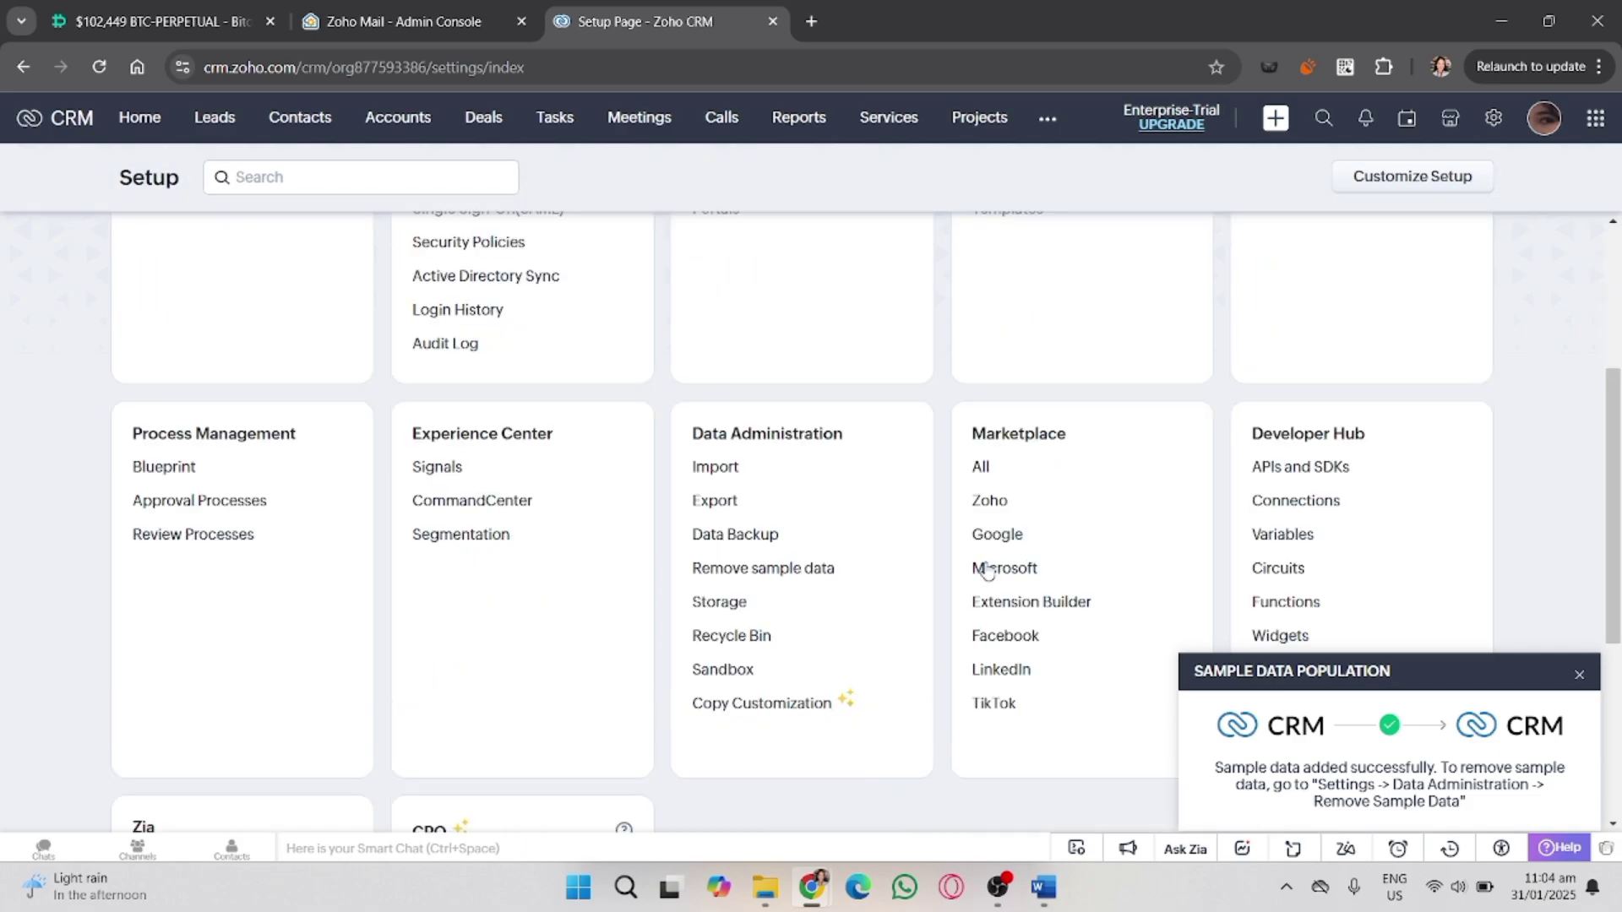
left_click(997, 535)
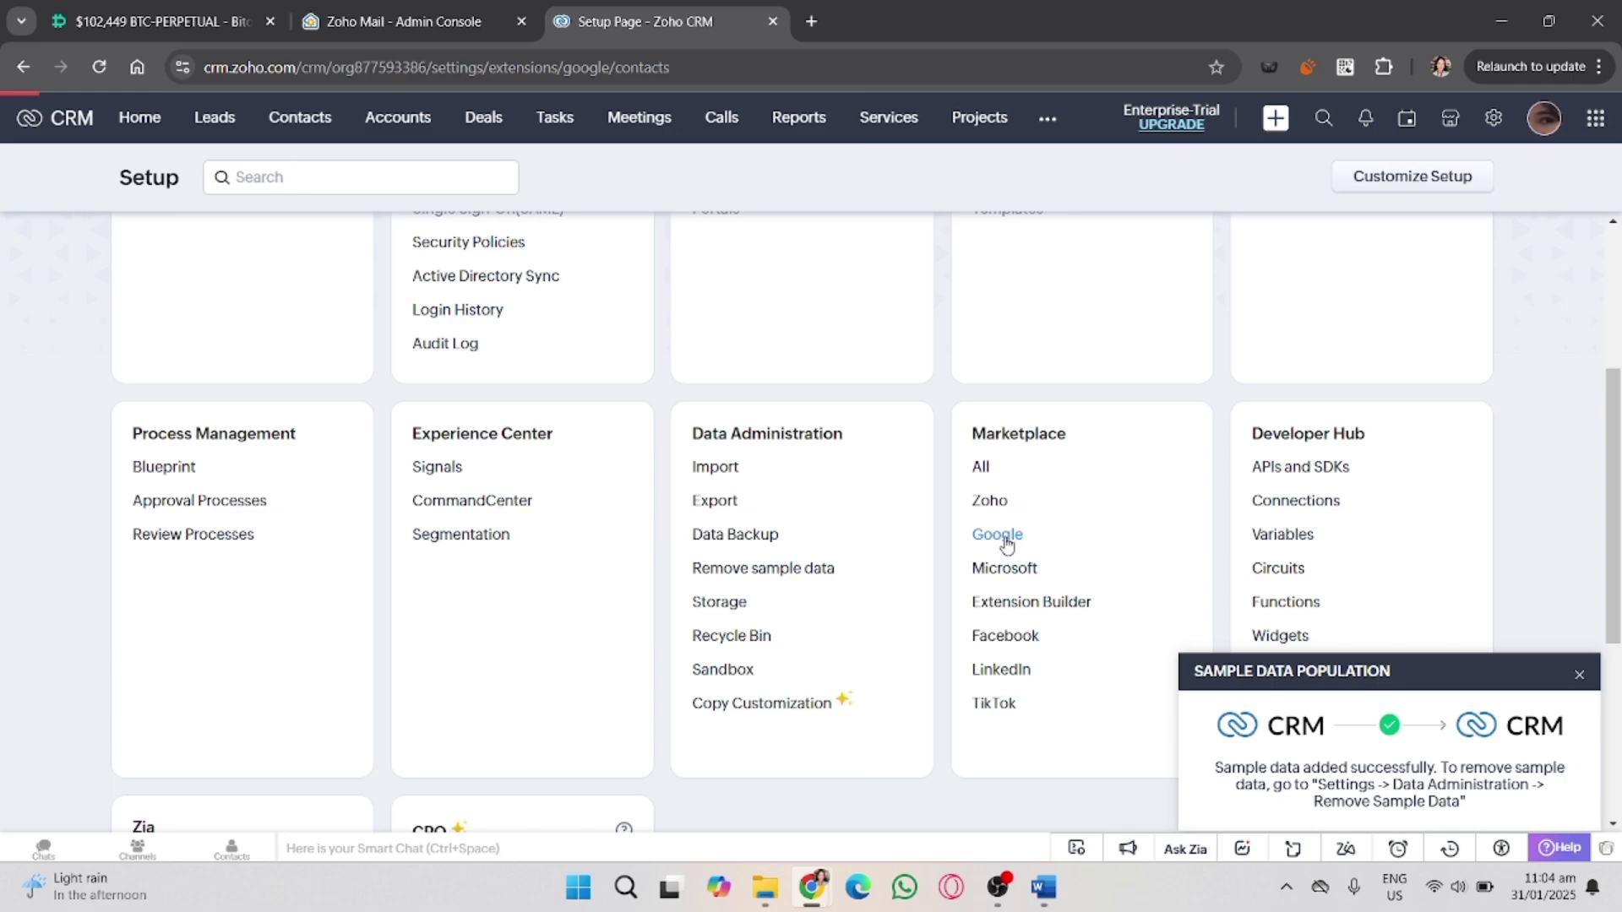
Step: Dismiss the sample data notice and start Google Contacts authentication on the Contacts tab
left_click(1582, 682)
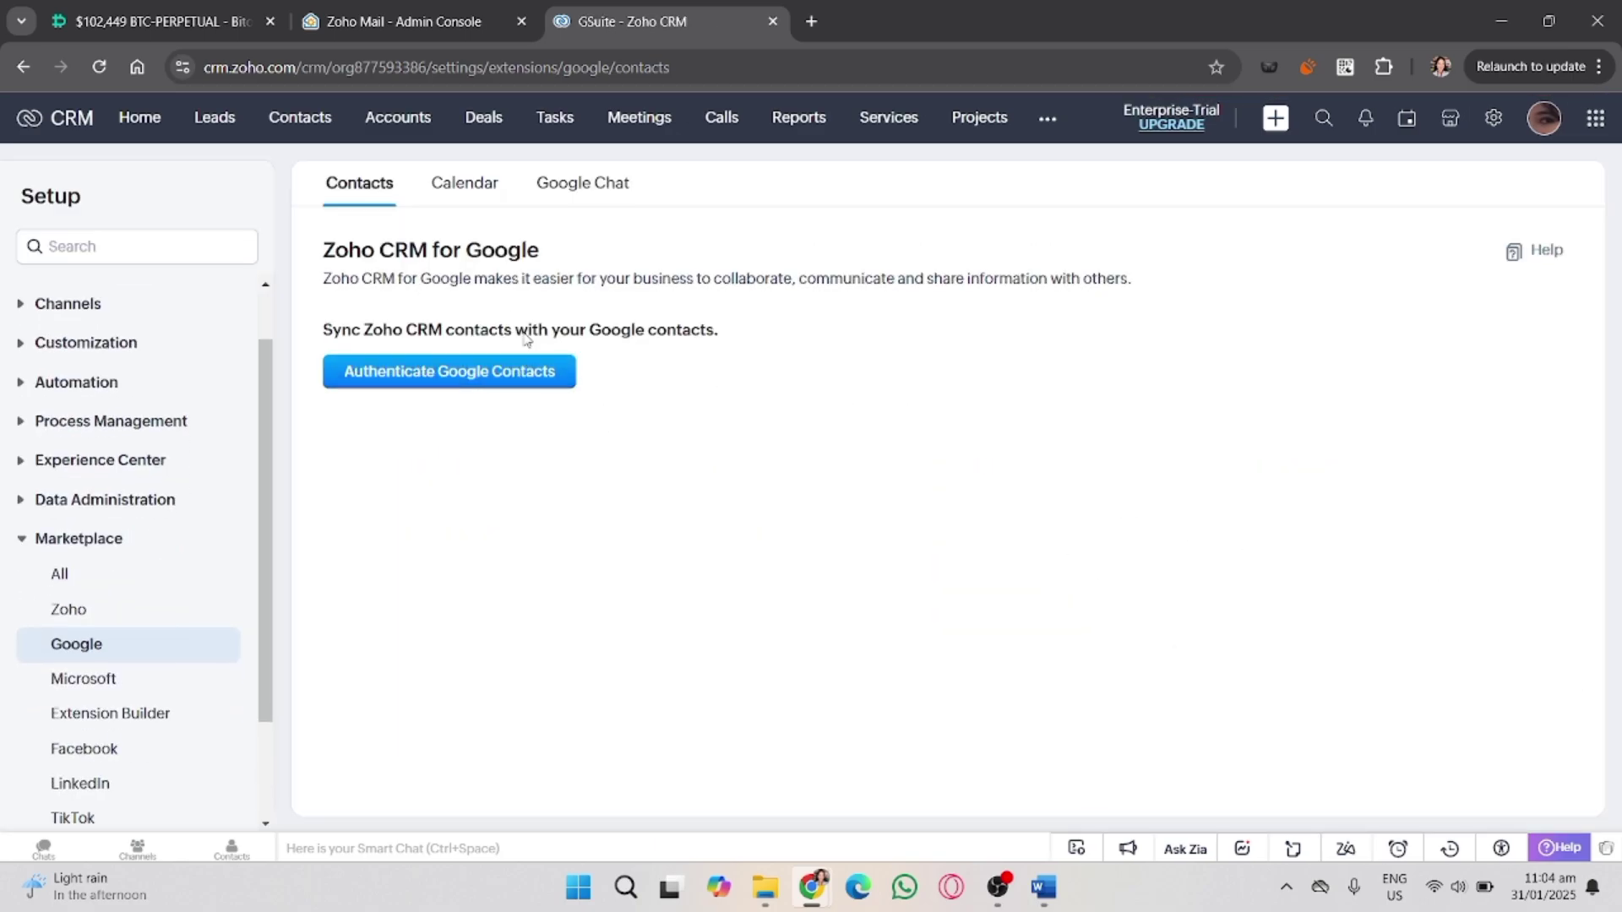
left_click(484, 381)
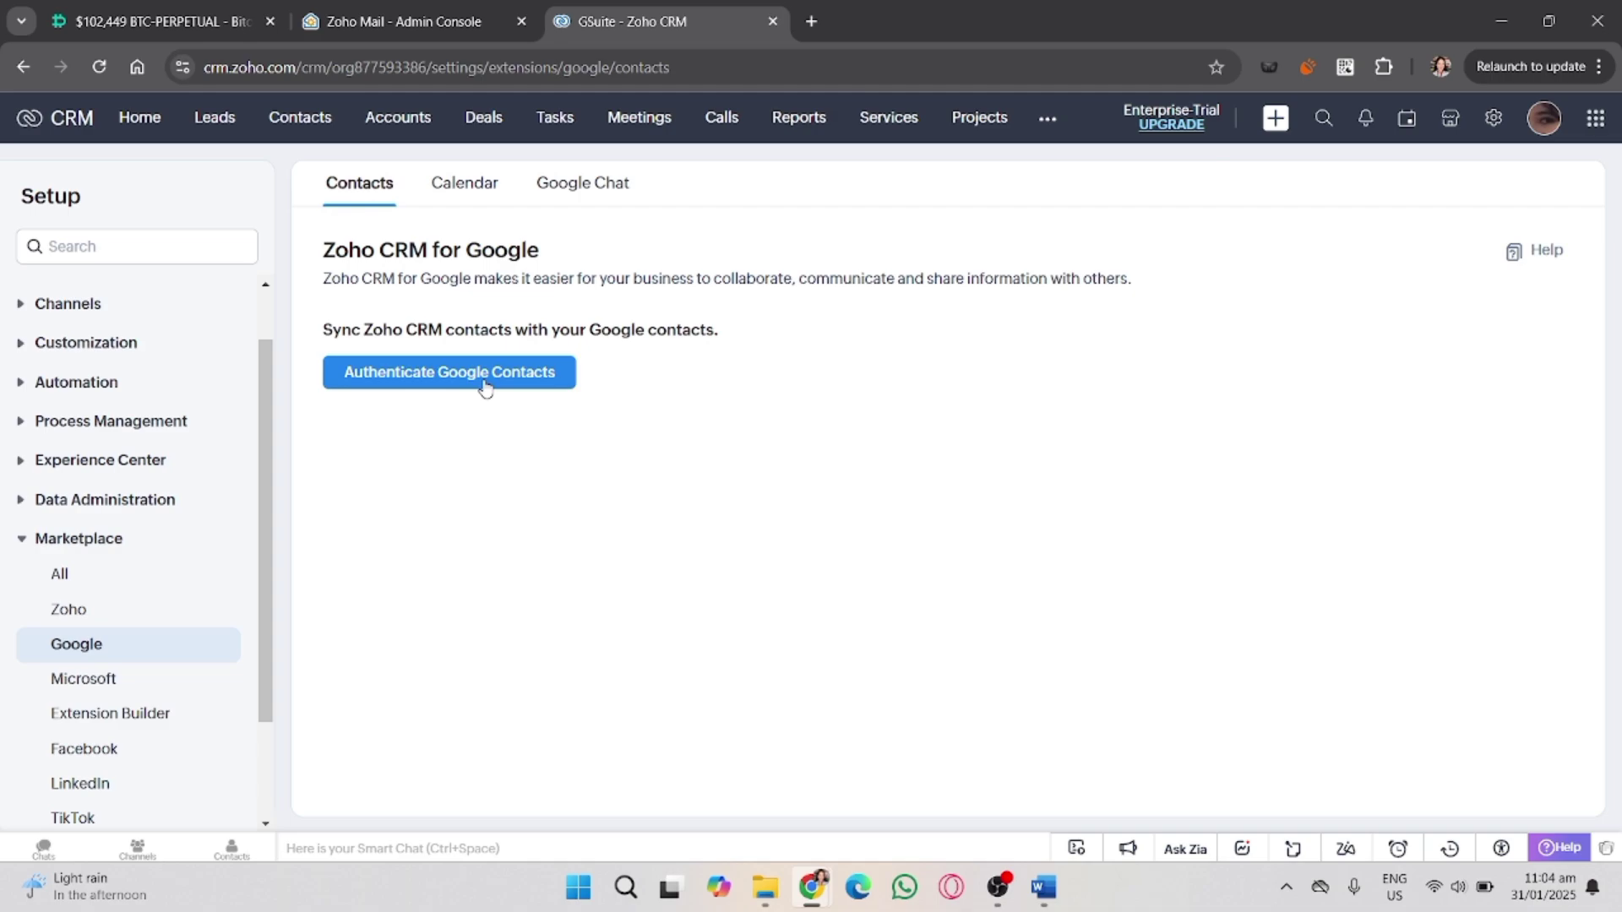